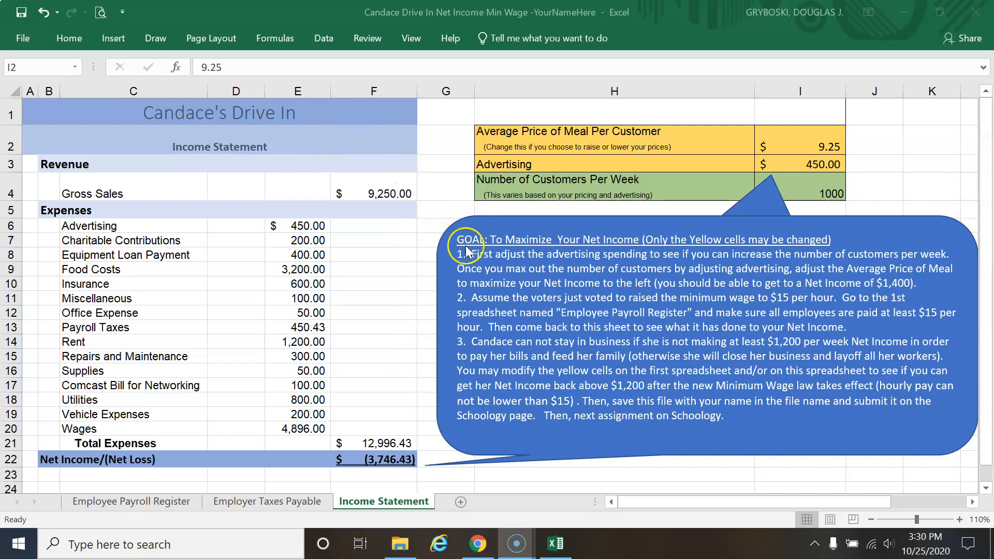
Review the hourly wages and hours in the Employee Payroll Register and the net income on the Income Statement.
left_click(146, 502)
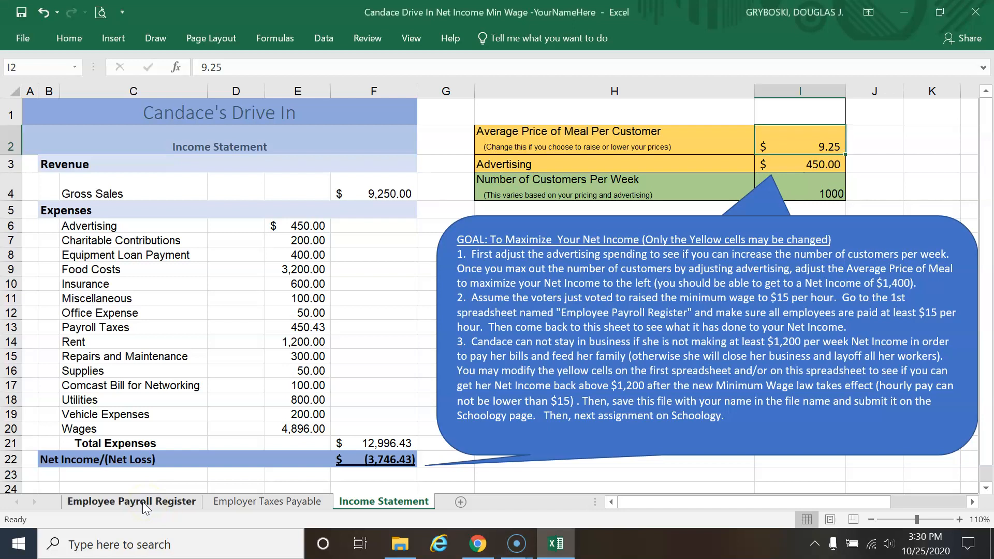
left_click(143, 503)
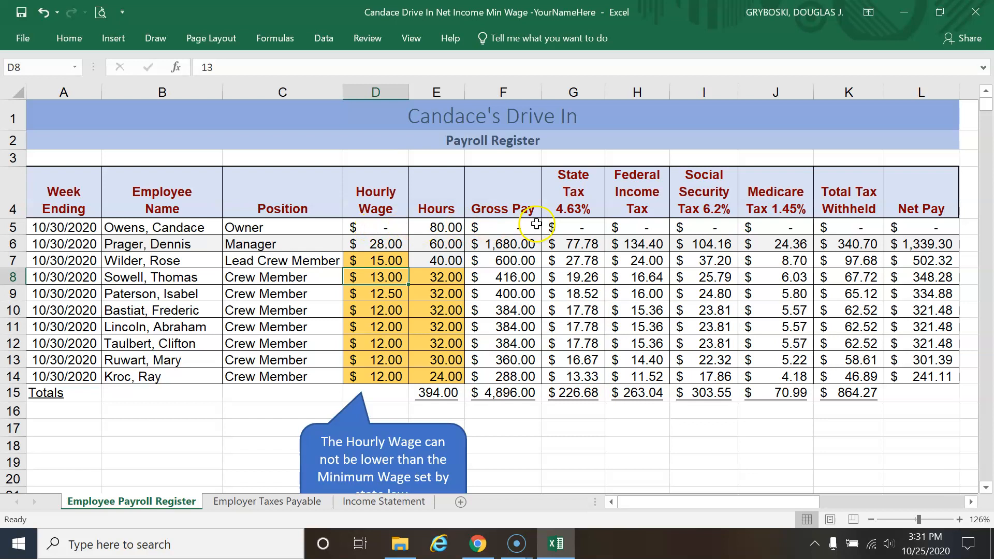
left_click(374, 501)
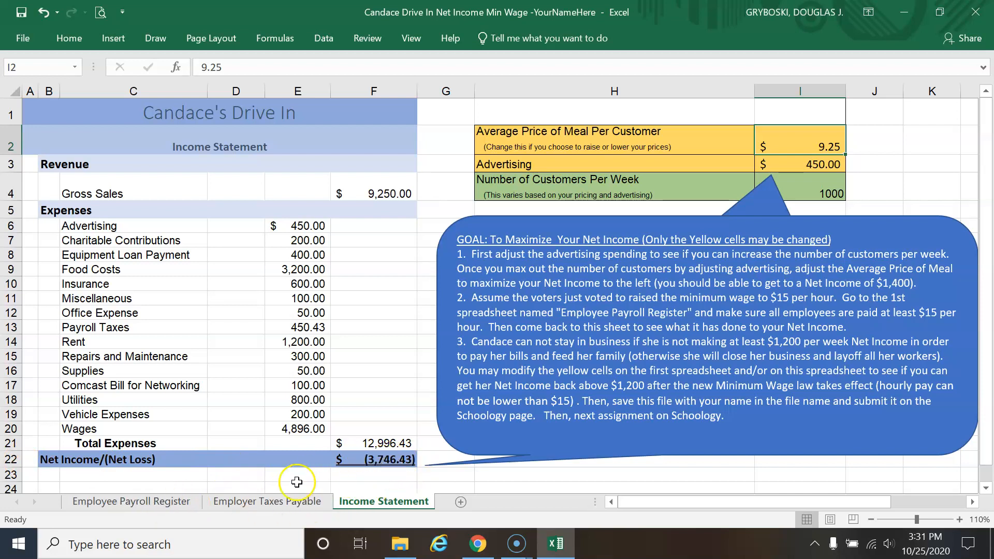
left_click(155, 502)
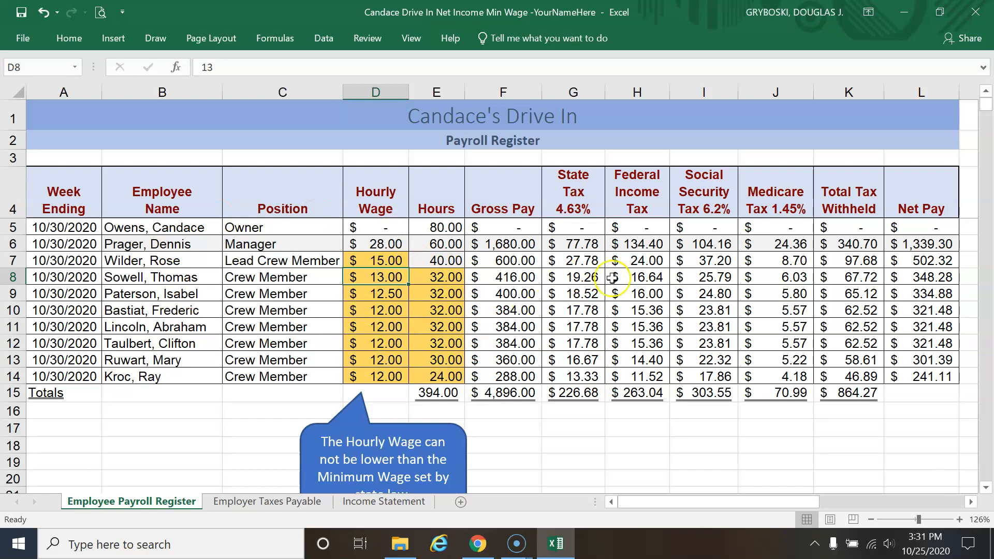
Try an hourly wage of 14 for the crew member in row 8 of the payroll register.
left_click(438, 294)
left_click(438, 277)
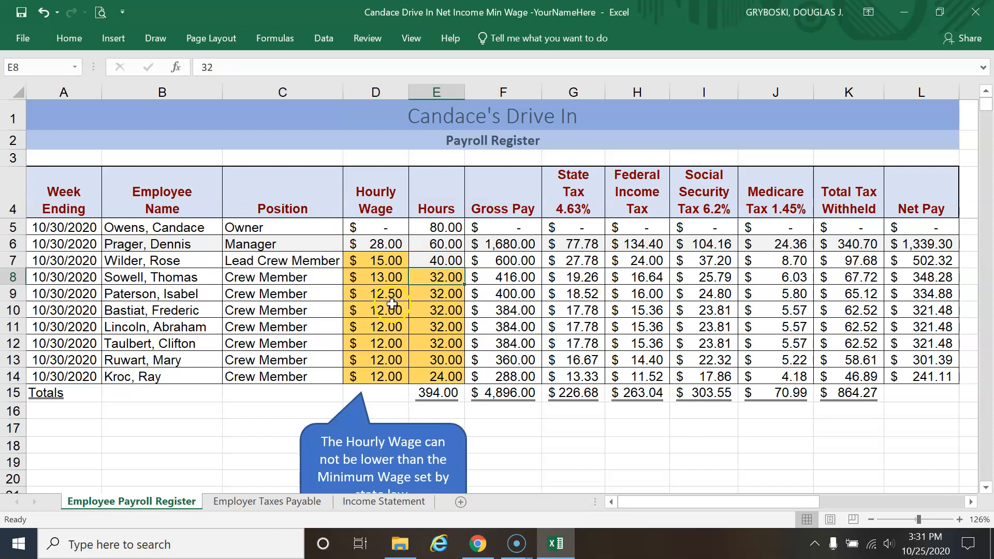
left_click(384, 282)
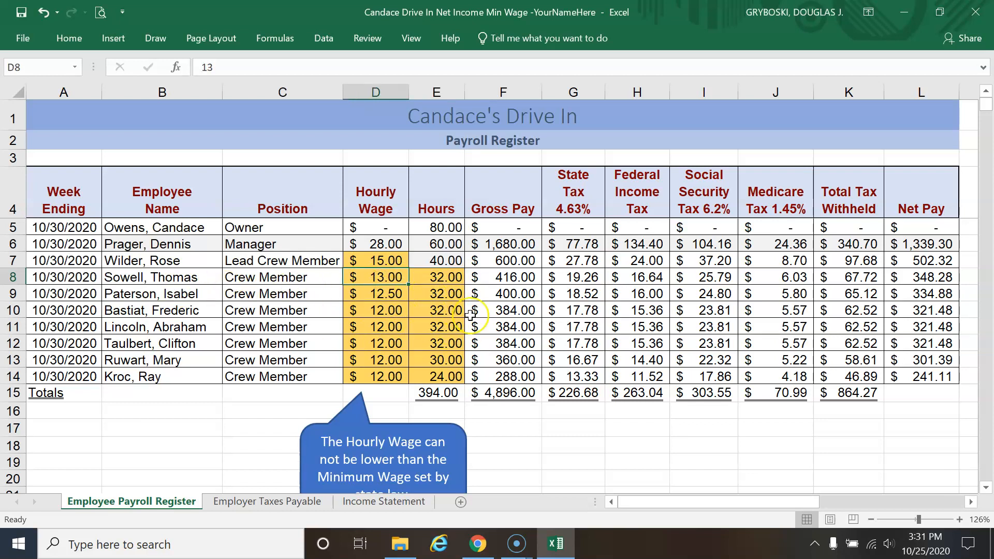
type("14")
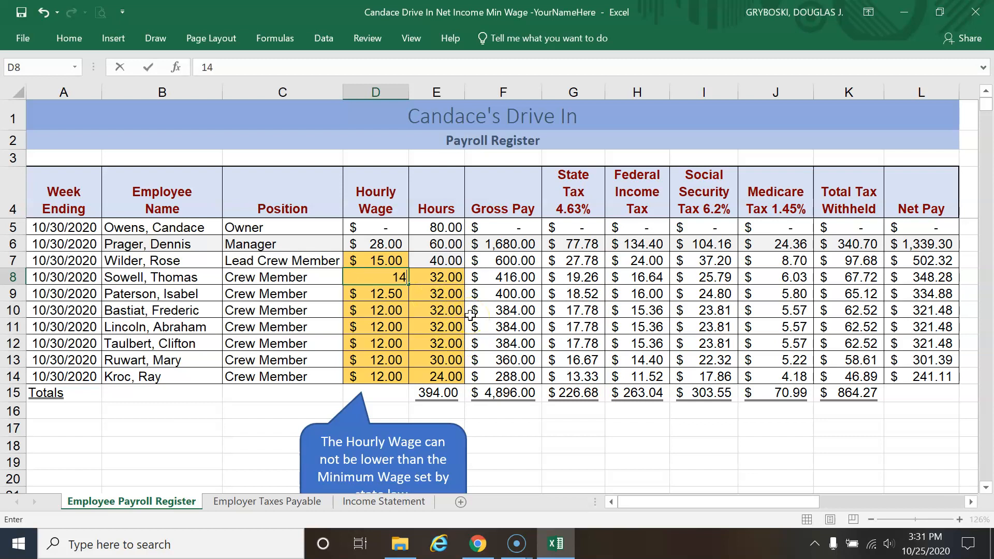
key("Return")
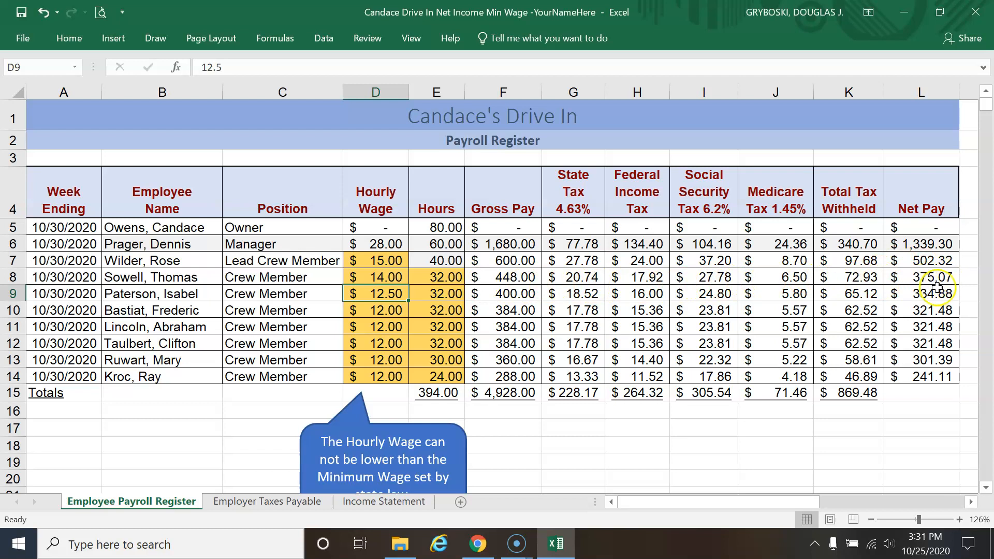
Restore the row 8 crew member's hourly wage to 13.
left_click(379, 277)
type("13")
key("Return")
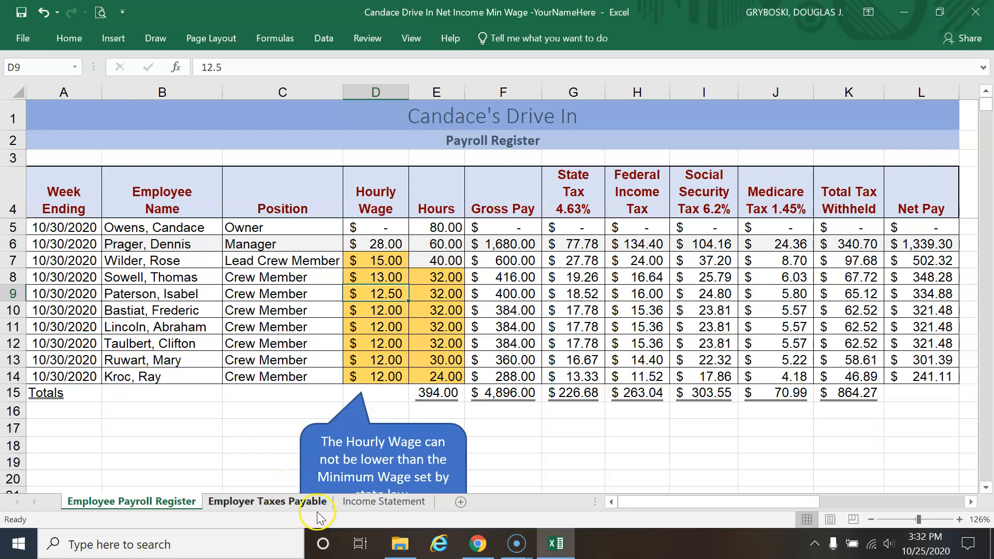
Compare the taxes withheld in the Employee Payroll Register with the employer's payroll taxes on the Employer Taxes Payable sheet.
left_click(262, 505)
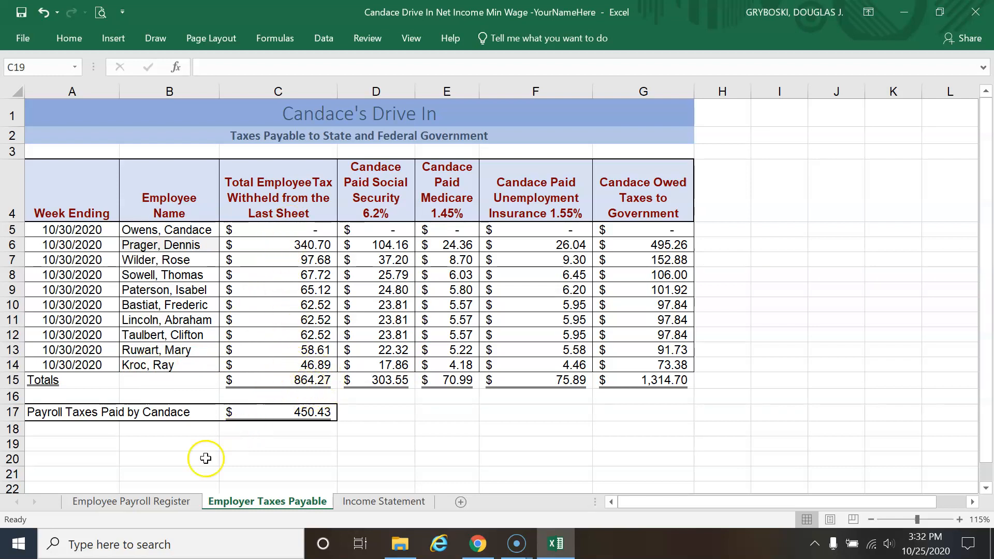
left_click(163, 506)
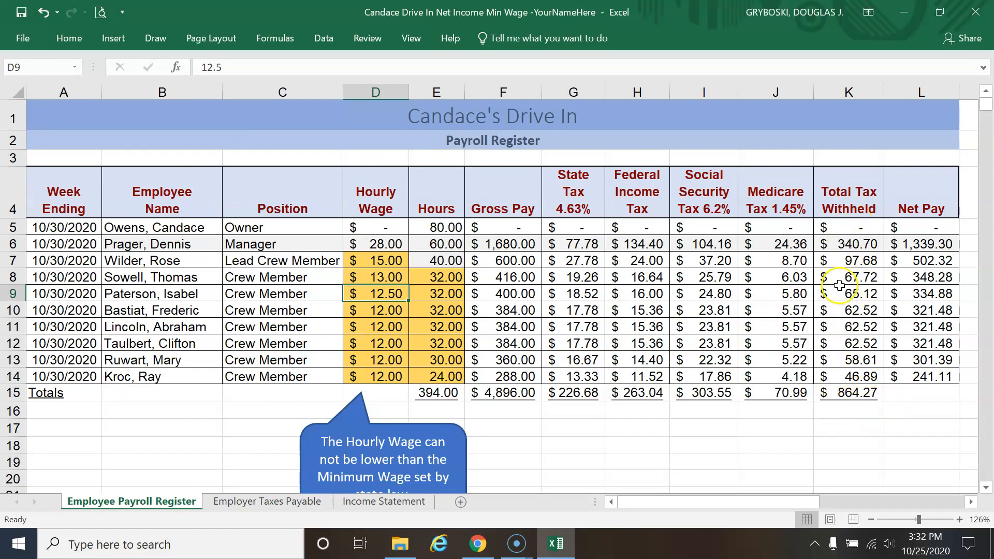
left_click(231, 502)
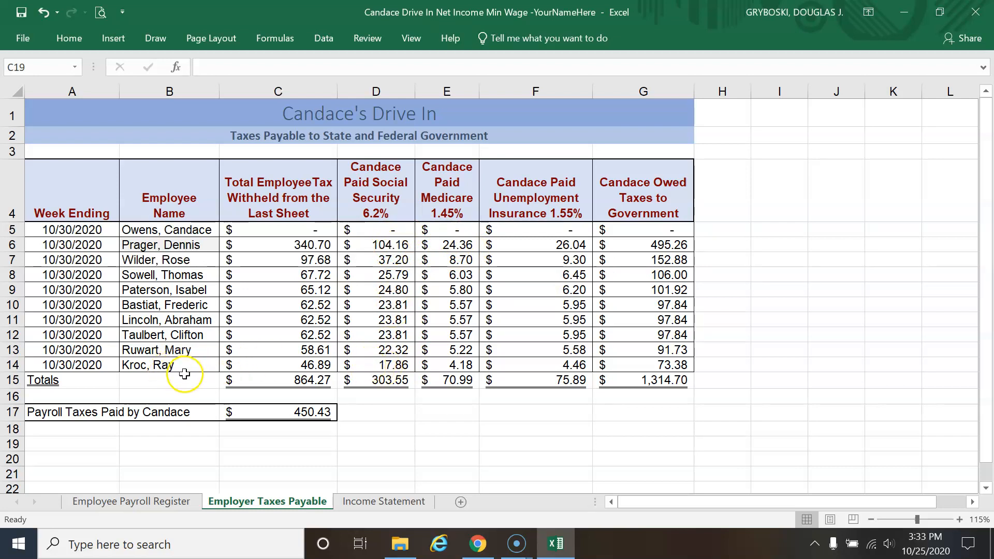
left_click(166, 501)
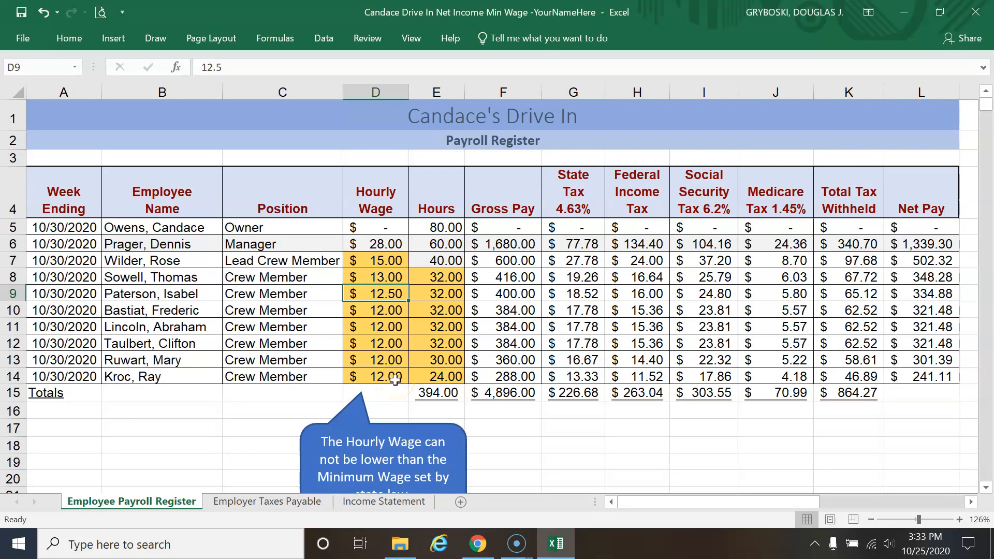
left_click(265, 504)
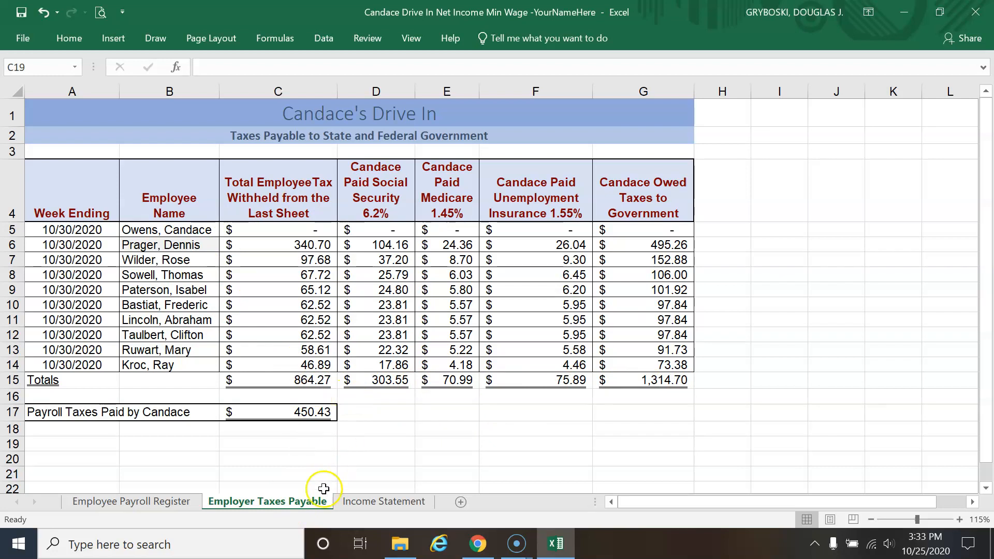
left_click(174, 503)
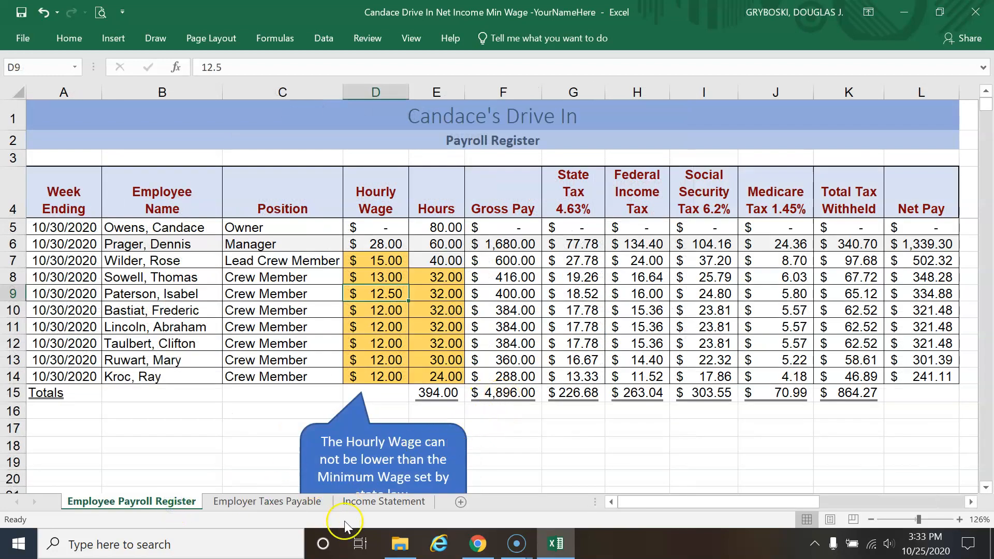
left_click(290, 504)
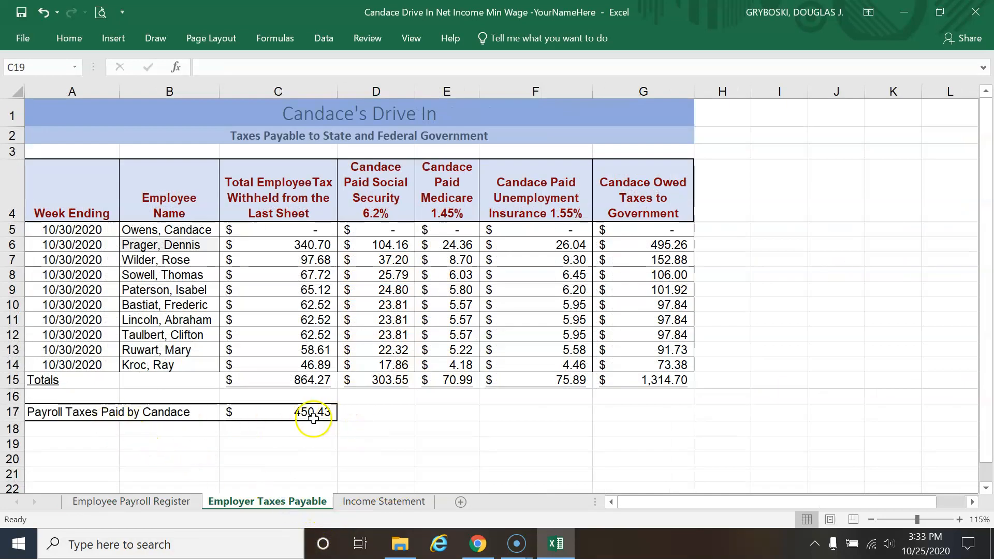
On the Income Statement sheet, try an advertising spending of 300.
left_click(364, 501)
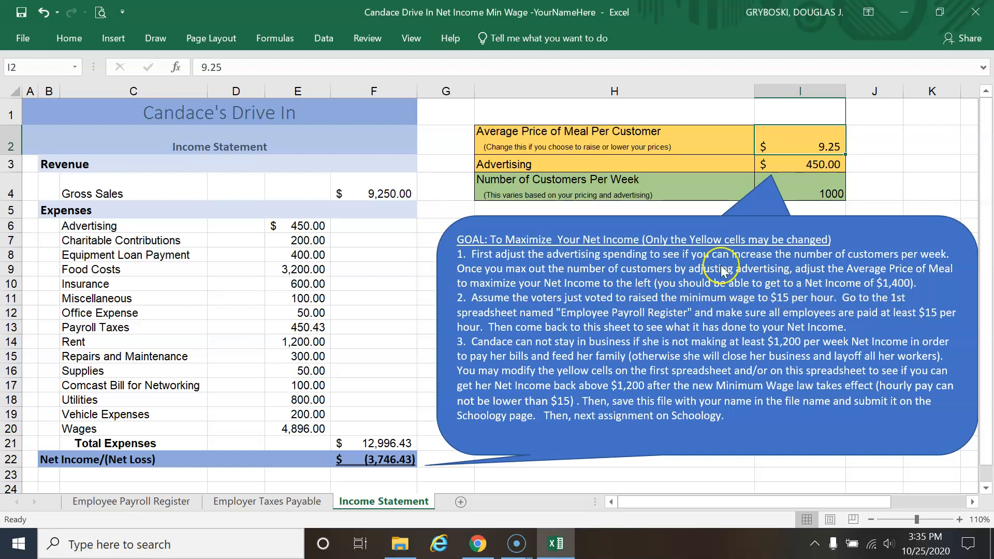
left_click(827, 168)
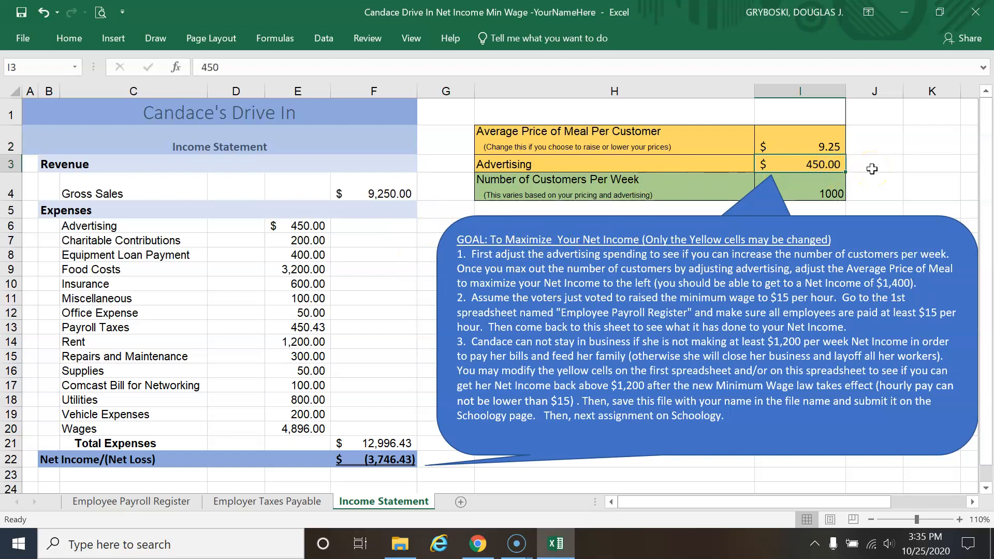
type("300")
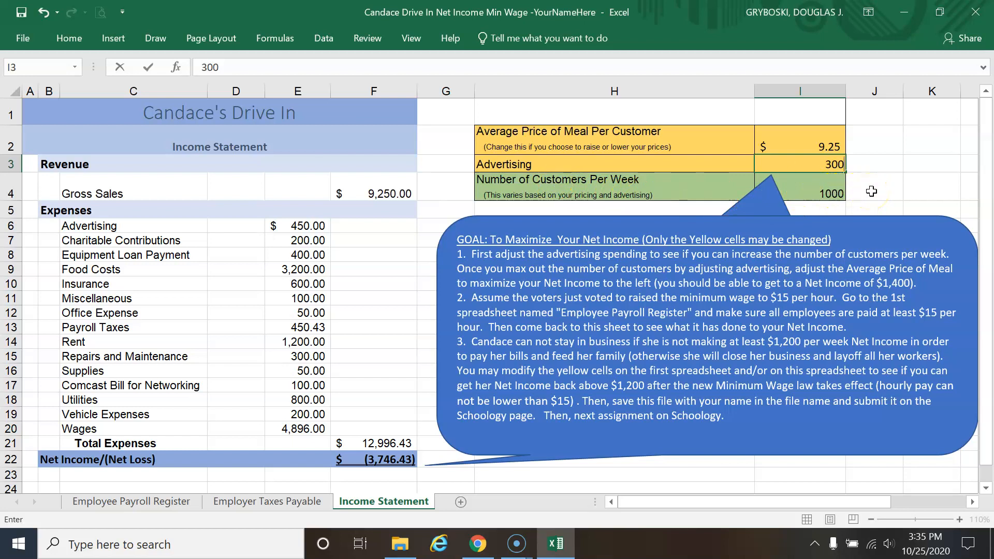
key("Up")
Try an advertising spending of 400 in I3.
left_click(817, 168)
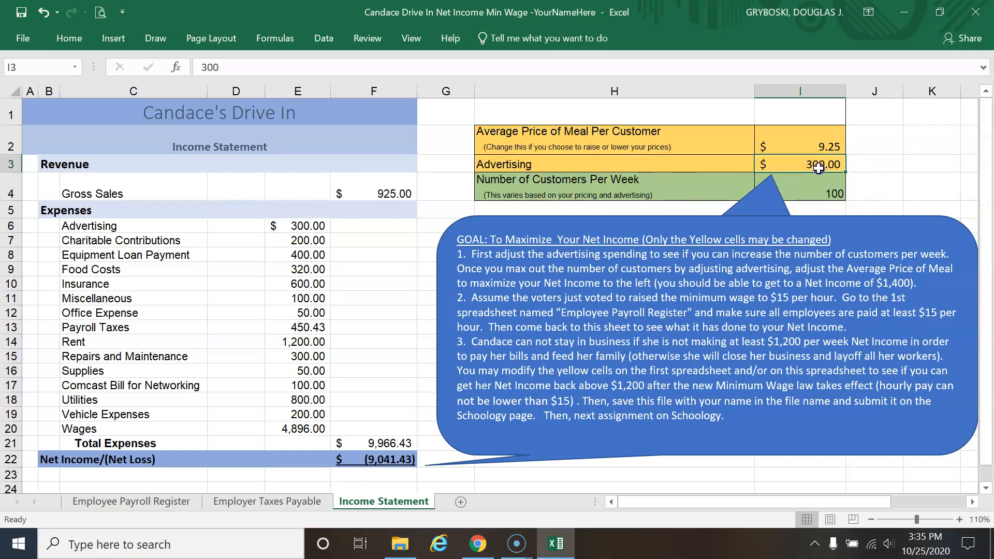
type("4")
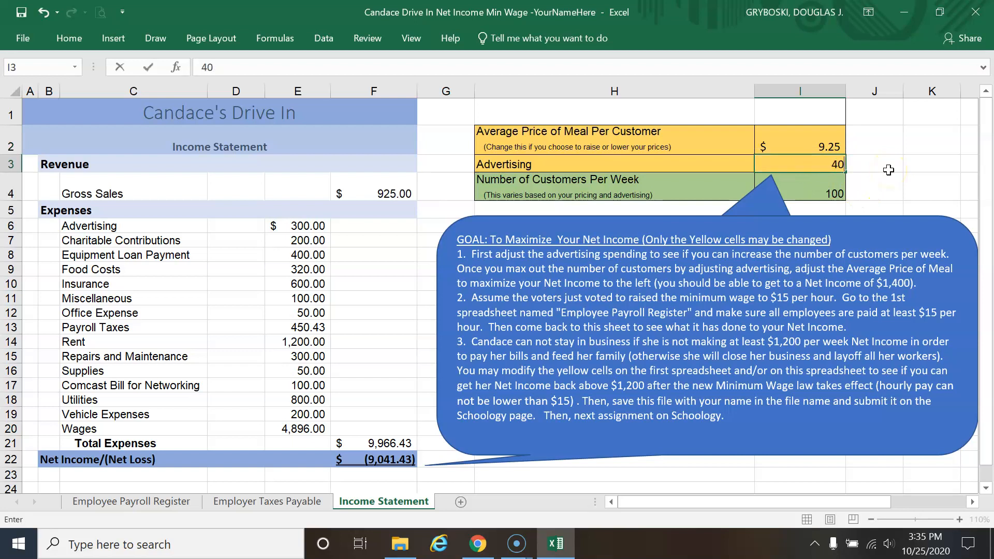
key("Up")
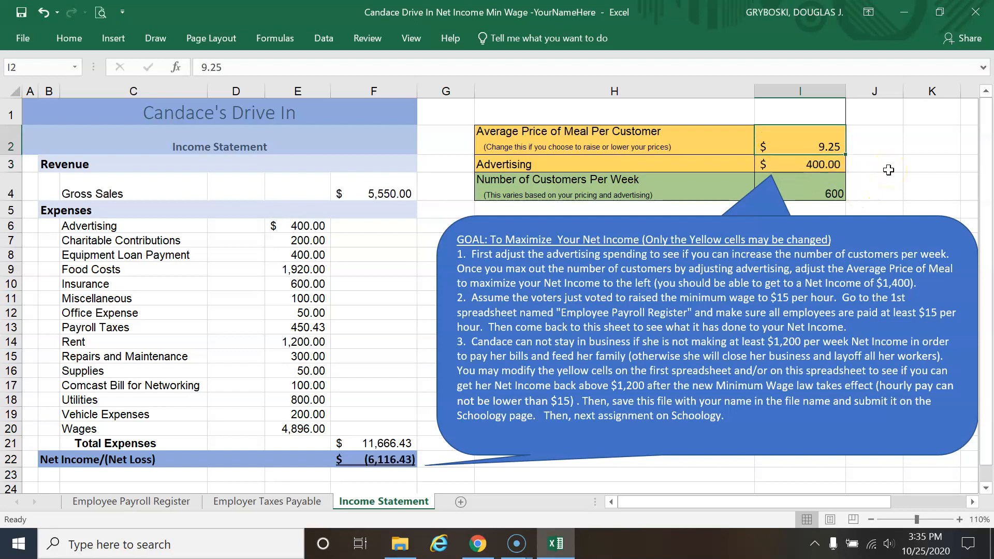
Try an advertising spending of 1000 in I3.
left_click(825, 162)
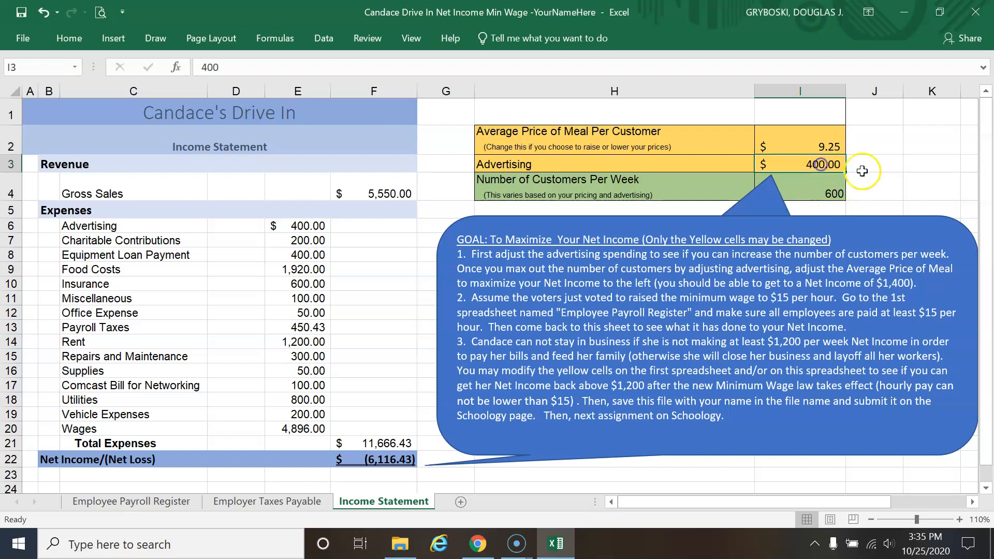
type("7")
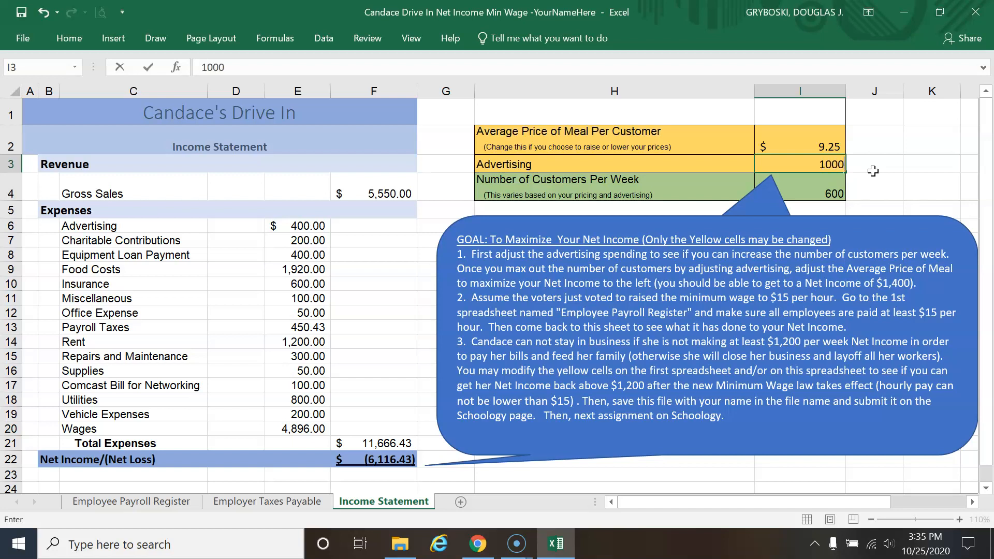
type("000")
key("Up")
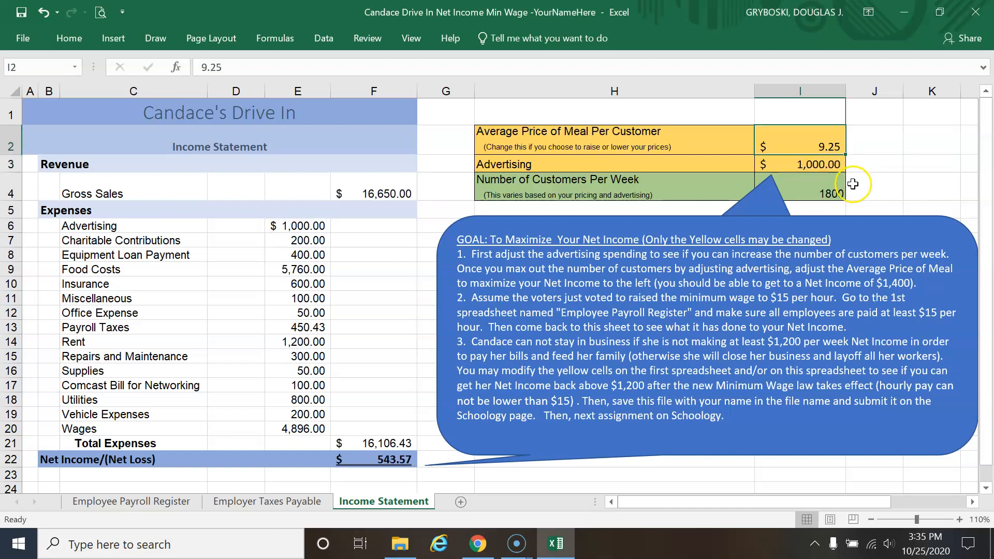
Try an advertising spending of 700 in I3.
left_click(815, 169)
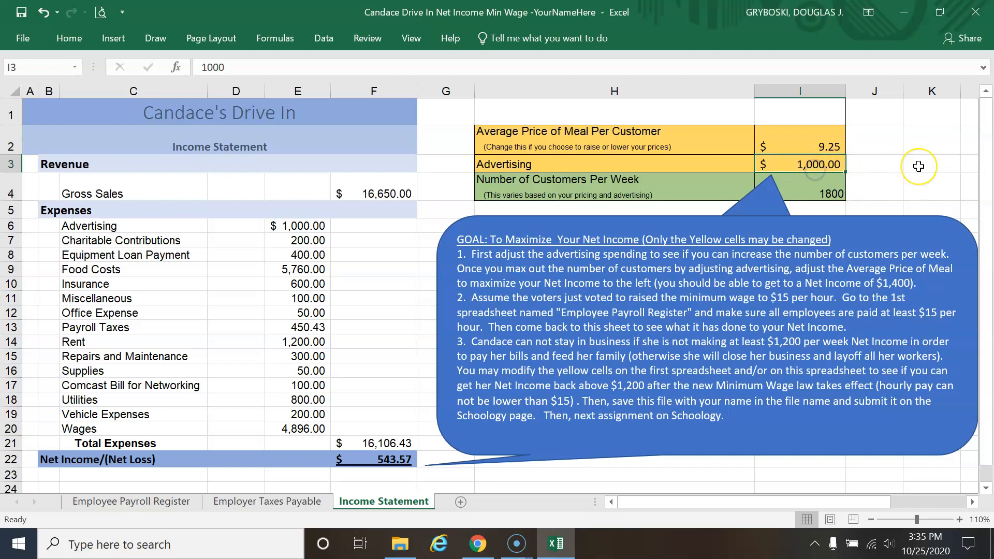
type("700")
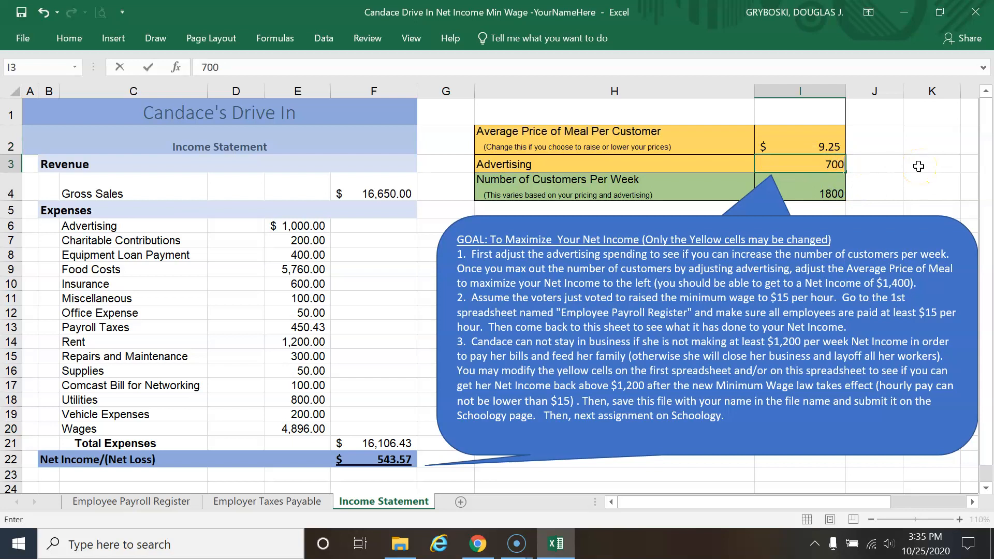
key("Up")
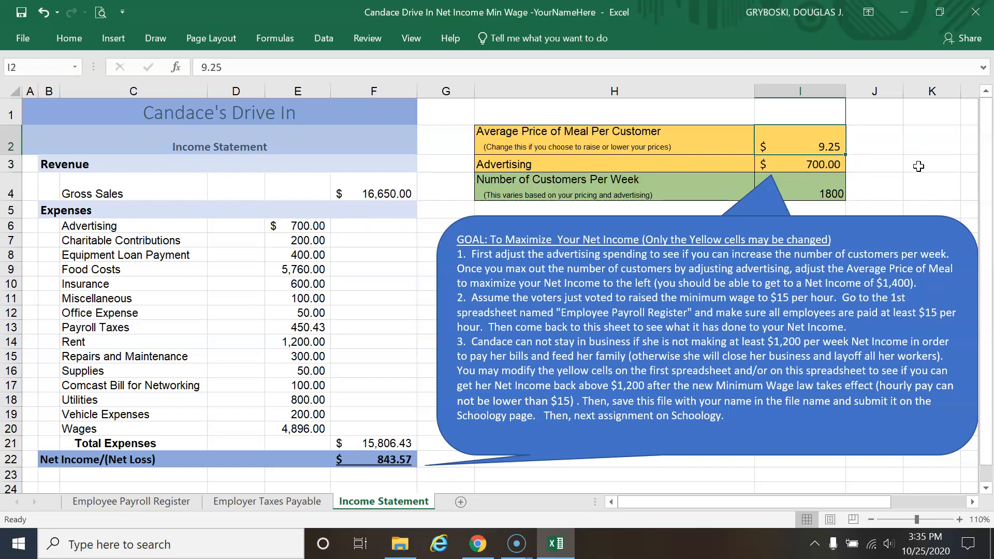
Set the advertising spending in I3 to 600.
left_click(825, 164)
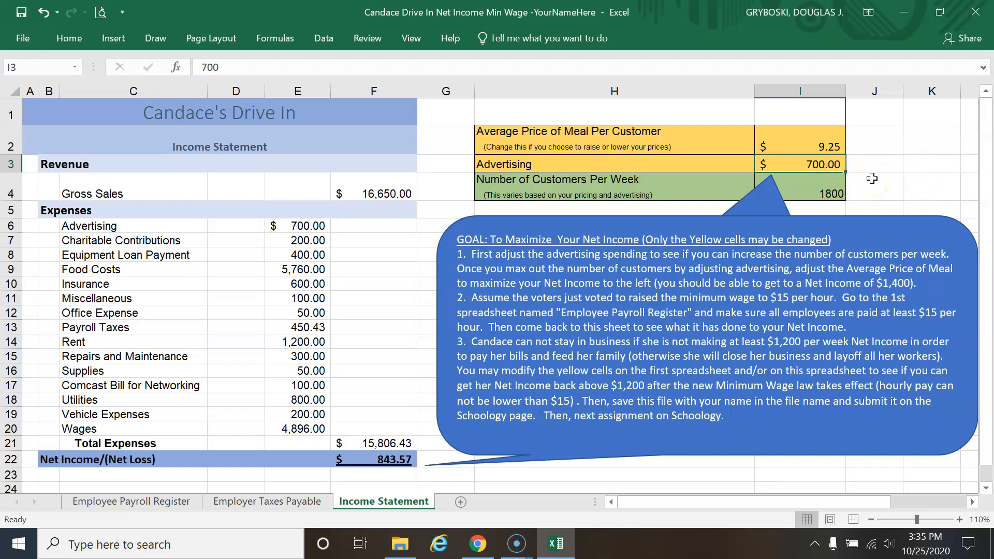
type("600")
key("Up")
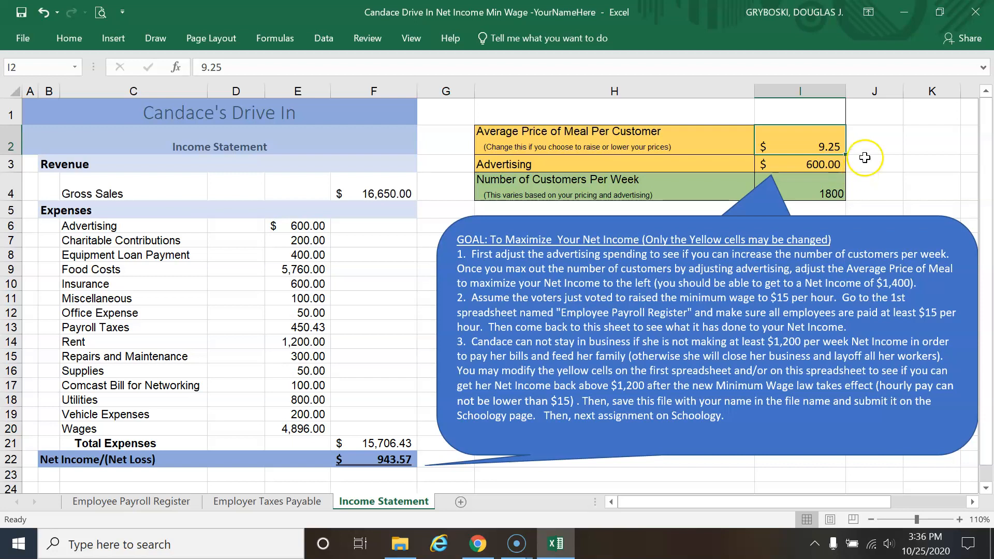
Set the average price of a meal per customer in I2 to 11.
left_click(833, 167)
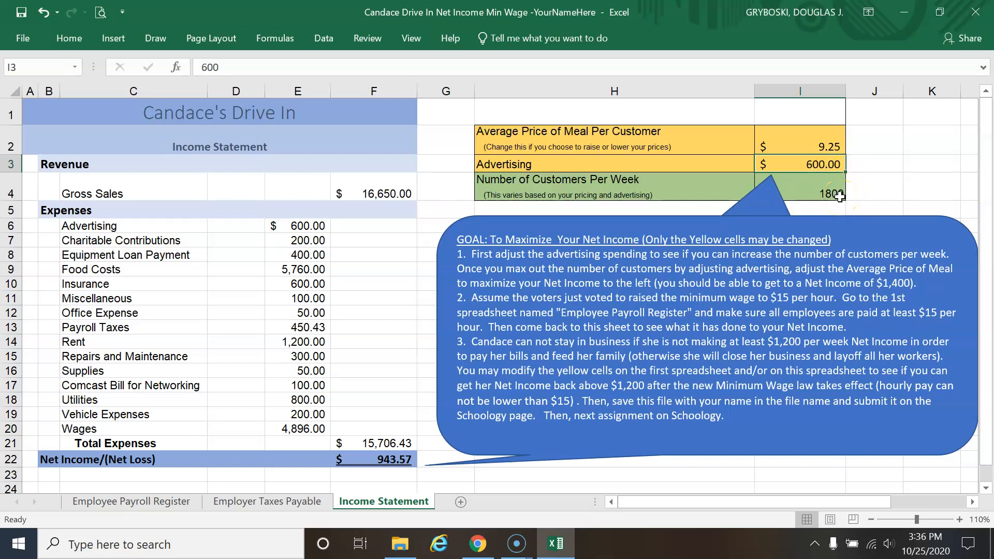
left_click(833, 147)
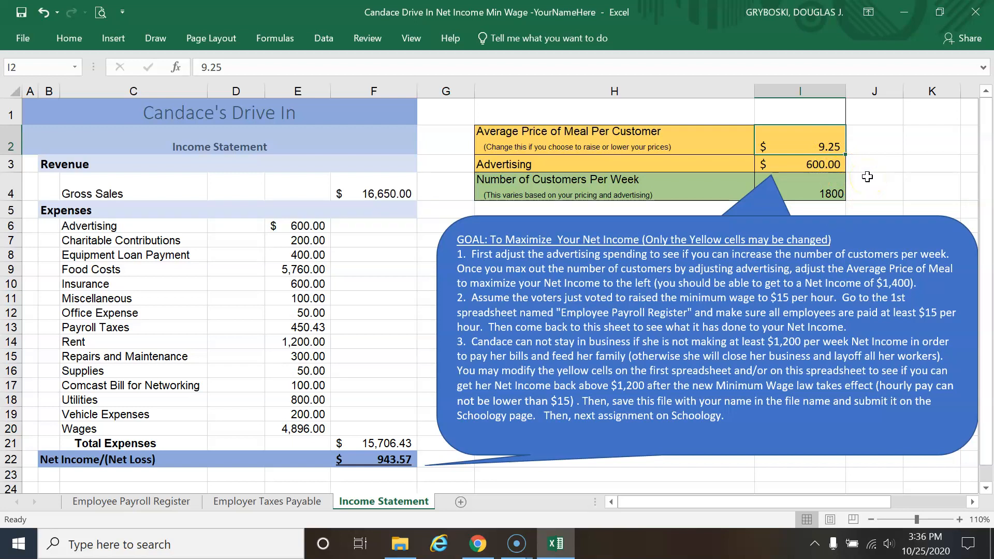
type("11")
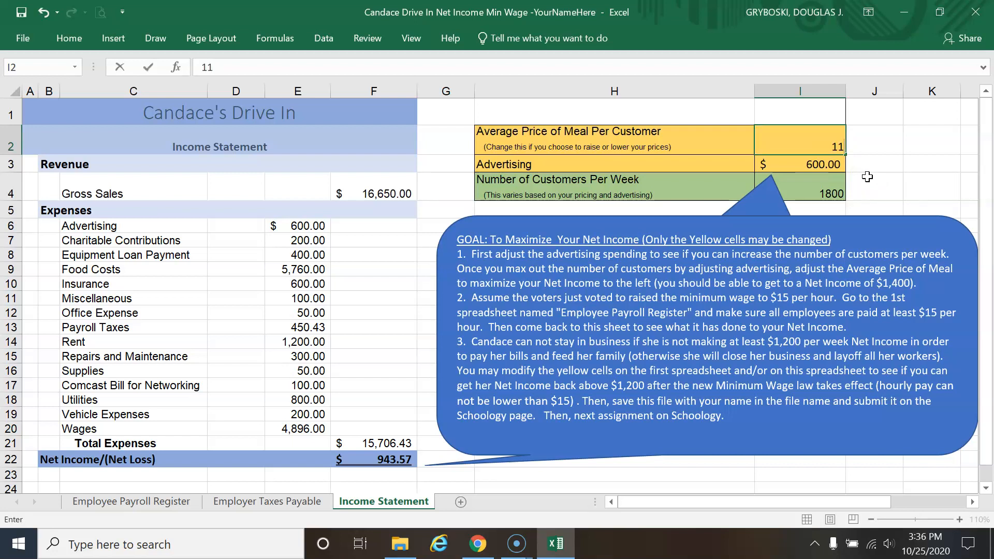
key("Return")
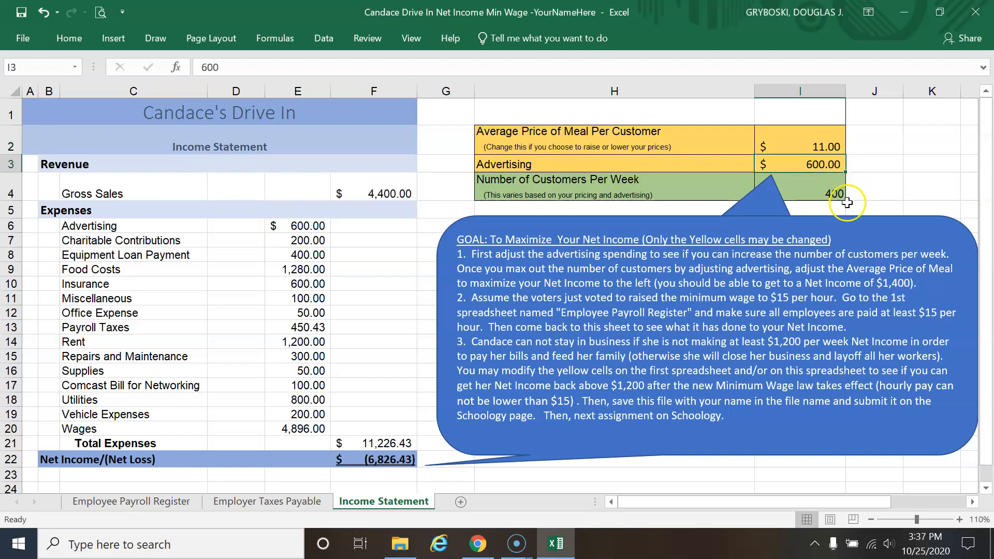
Try average meal prices of 5 and 6 per customer in I2.
left_click(823, 146)
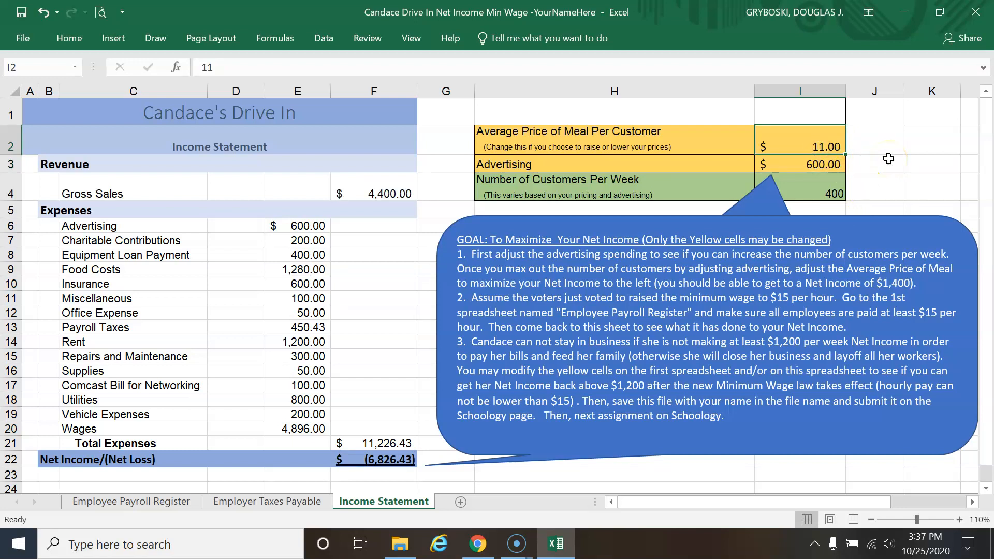
type("5")
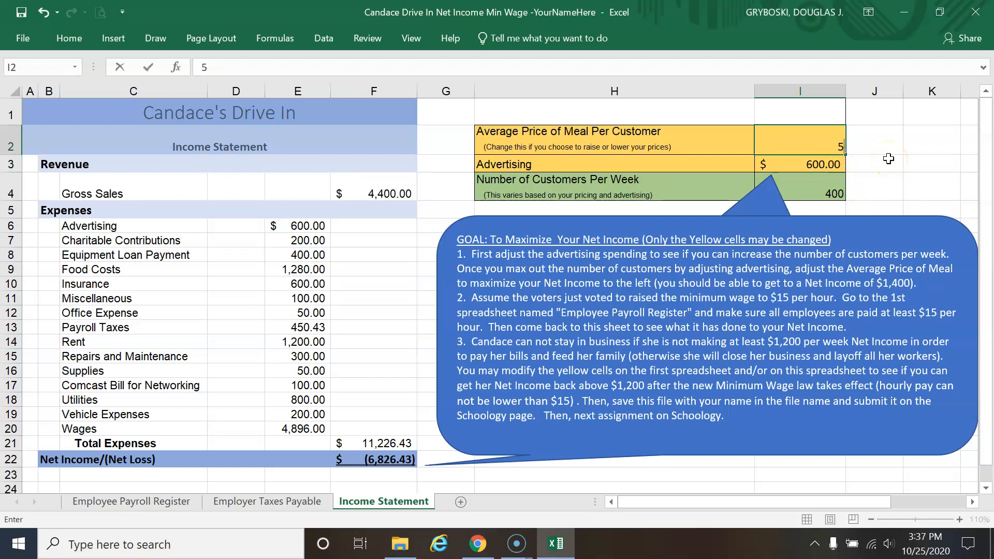
key("Return")
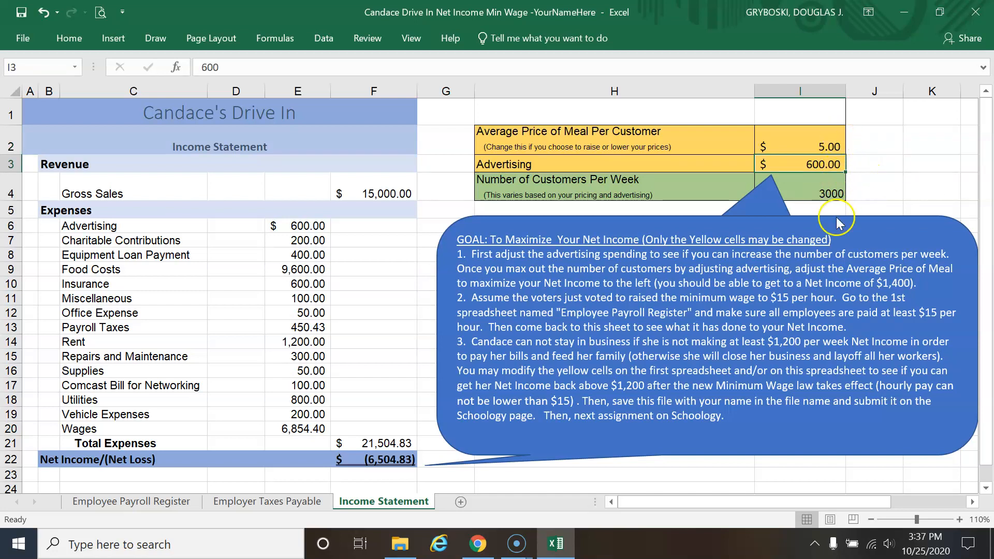
left_click(818, 144)
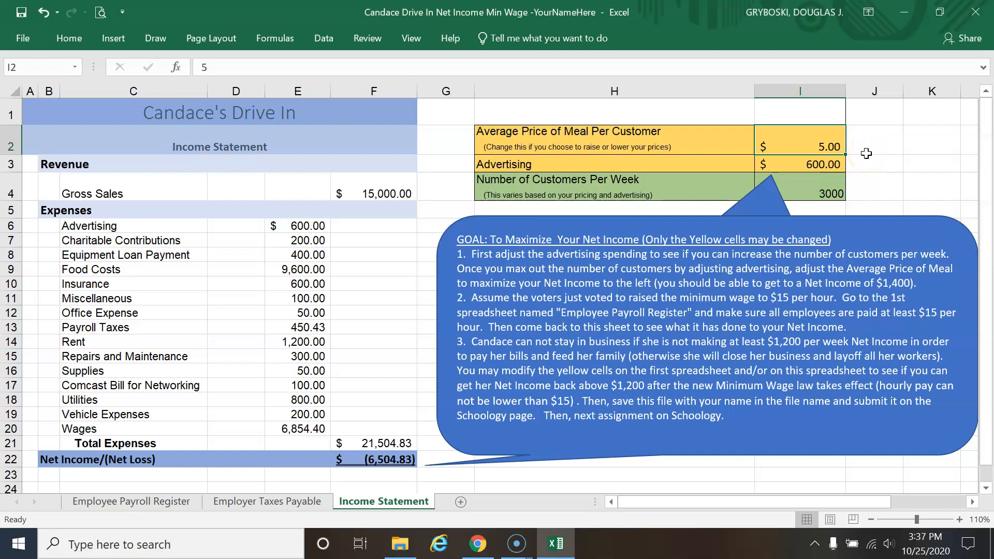
type("6")
key("Return")
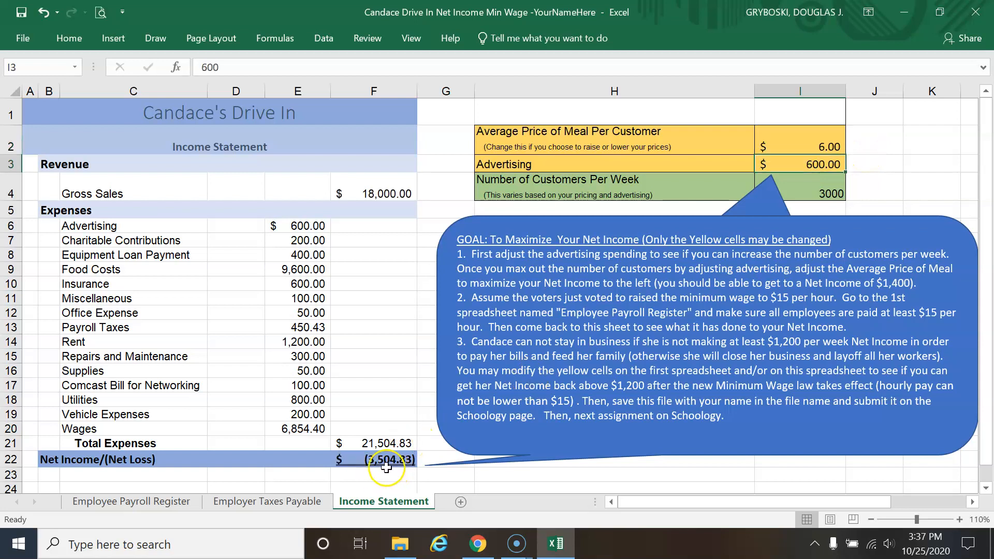
Set the average price of a meal per customer in I2 to 7.
left_click(821, 149)
type("7")
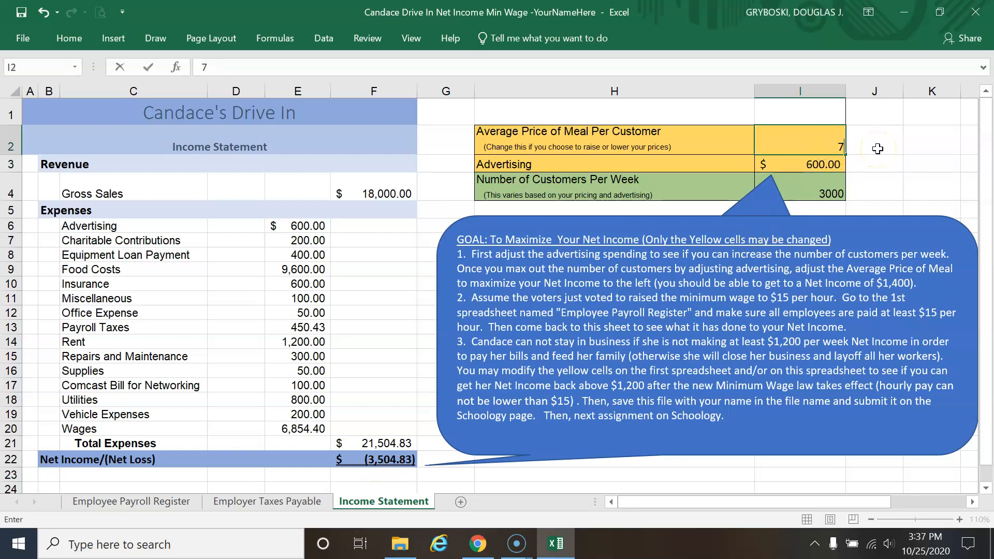
key("Return")
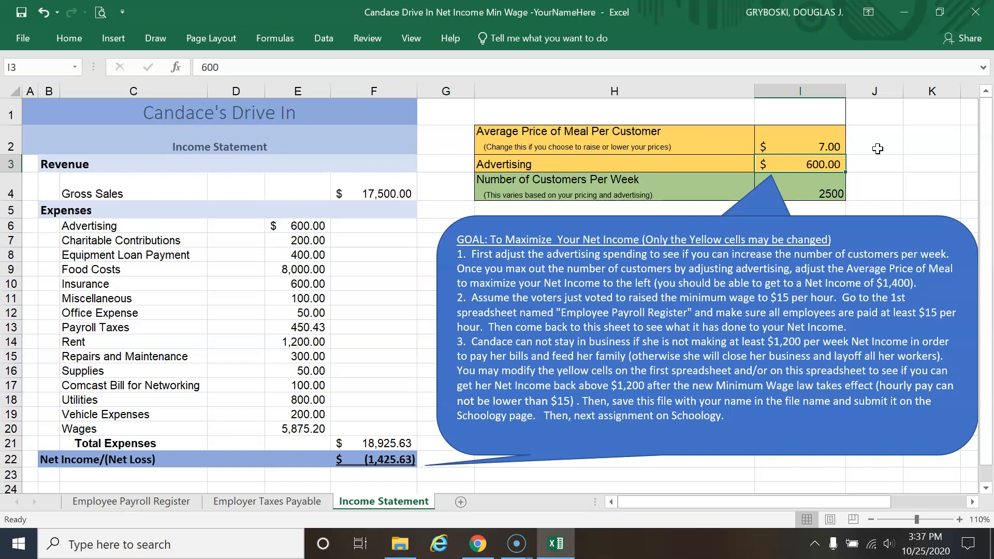
left_click(823, 144)
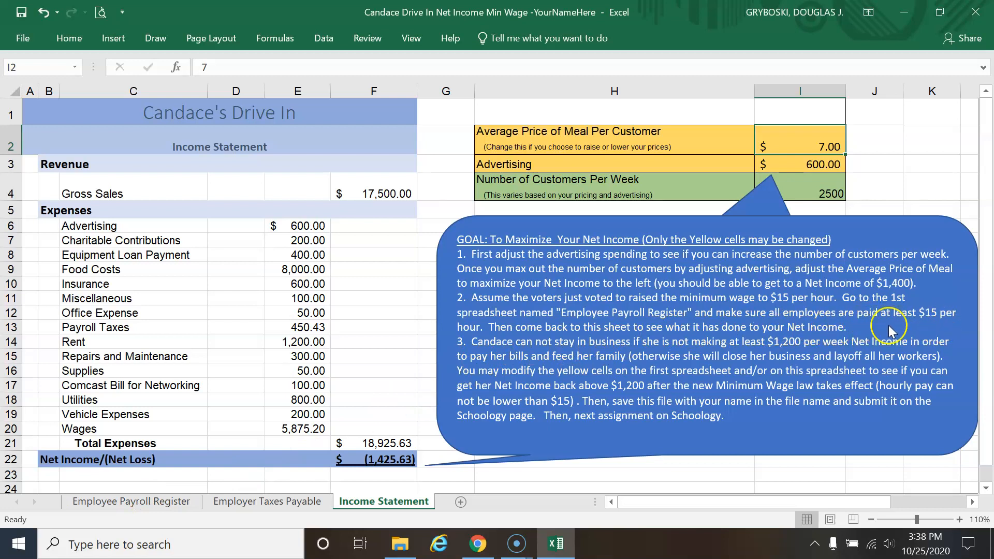
Fill the 15.00 hourly wage from D7 down to D14 in the payroll register, and check the employer taxes and net income.
left_click(114, 501)
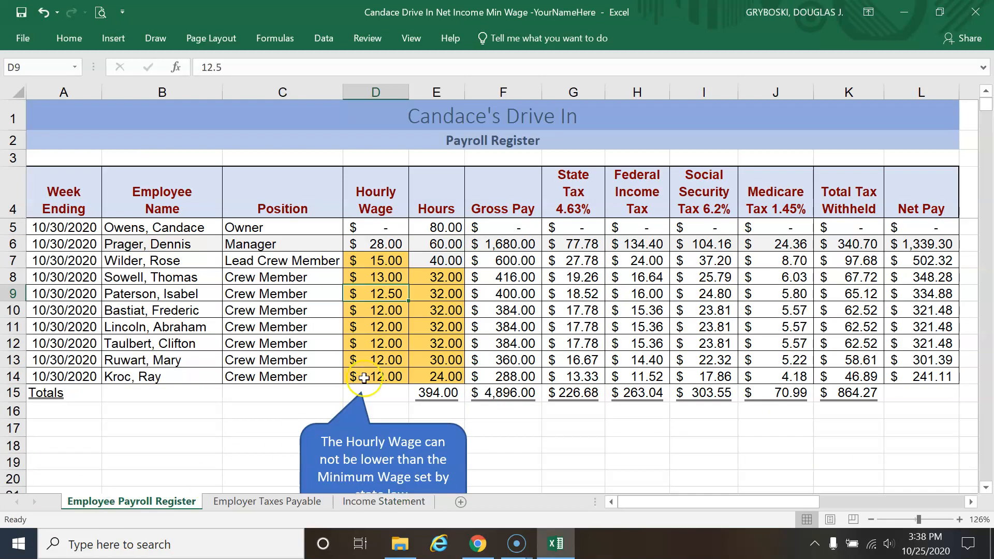
left_click(395, 263)
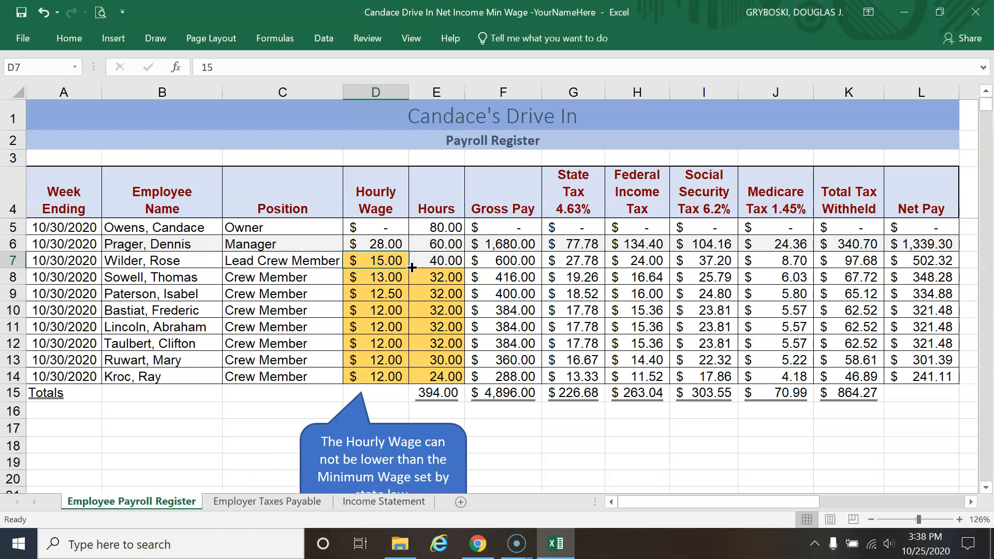
left_click_drag(409, 269, 409, 383)
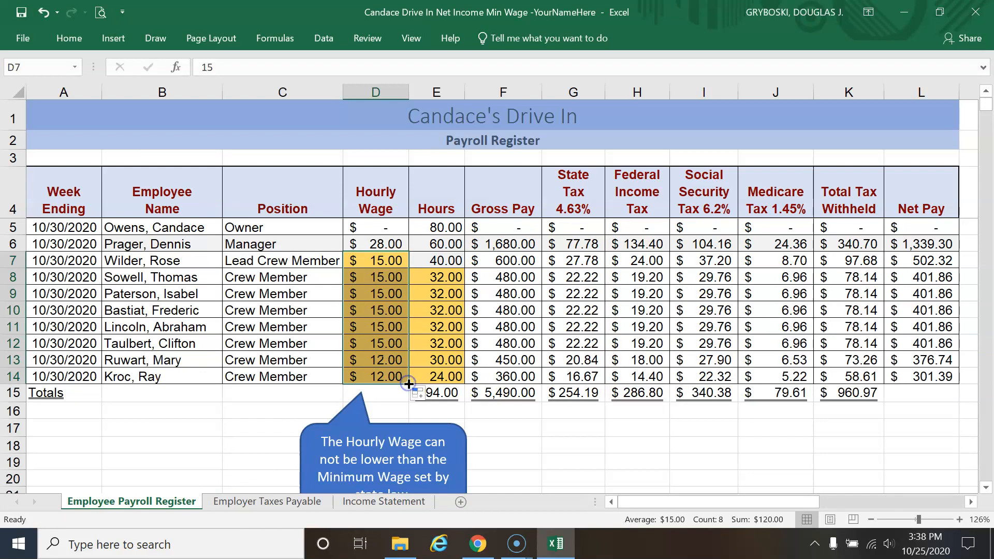
left_click(393, 361)
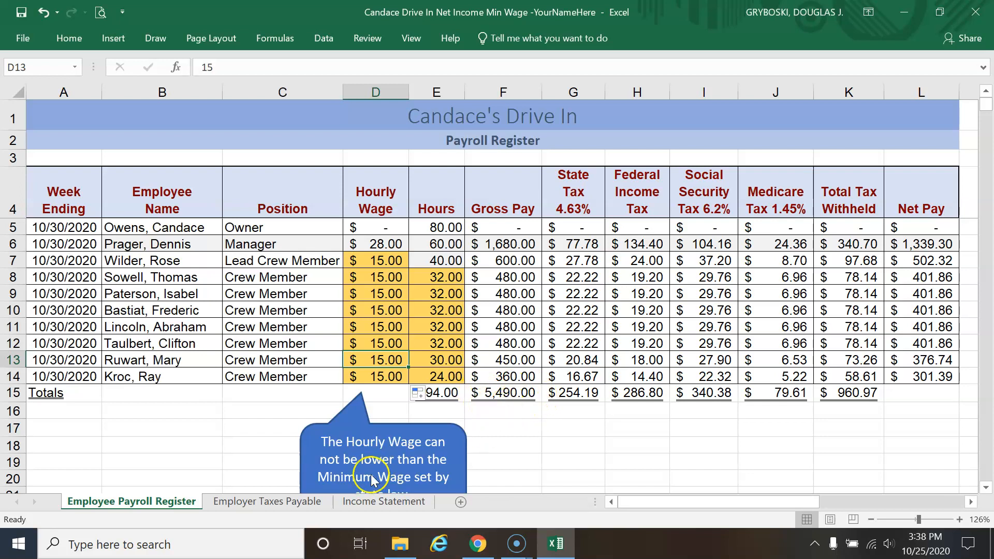
left_click(277, 506)
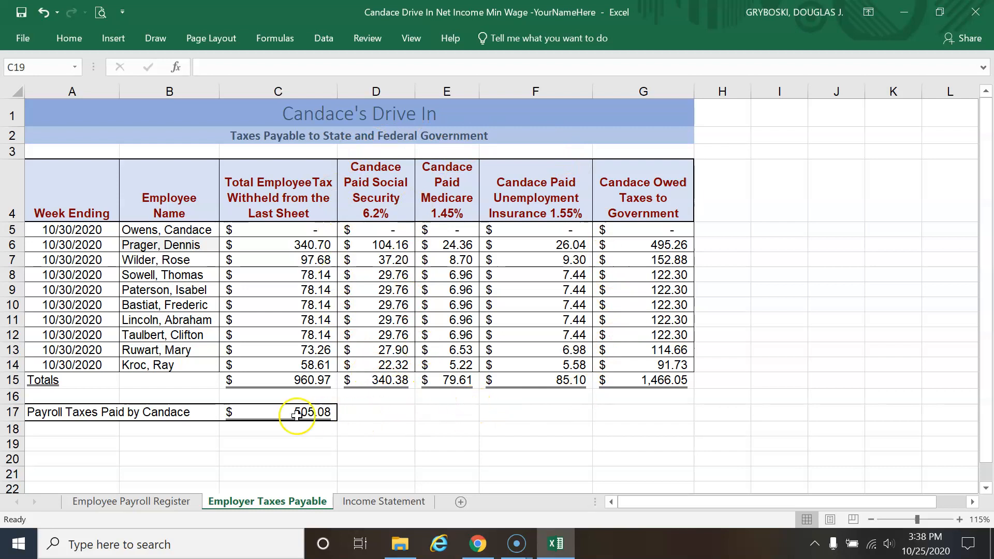
left_click(383, 504)
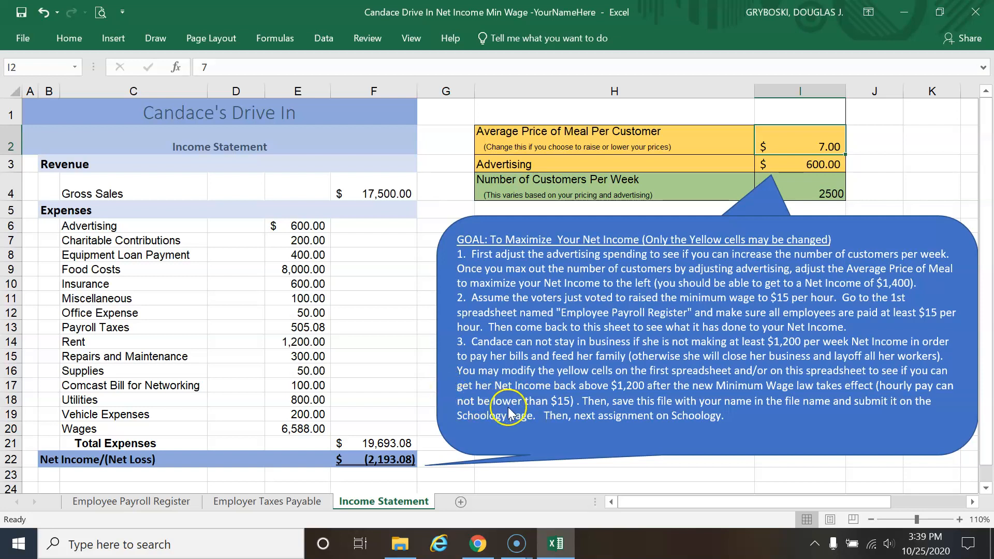
Set the lead crew member's hourly wage in D7 of the payroll register to 16.
left_click(145, 502)
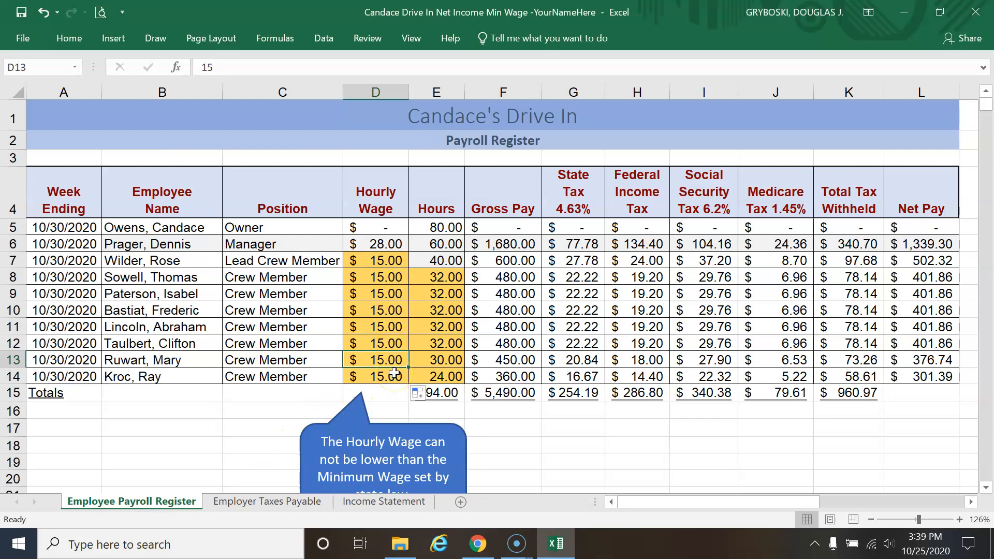
left_click(381, 262)
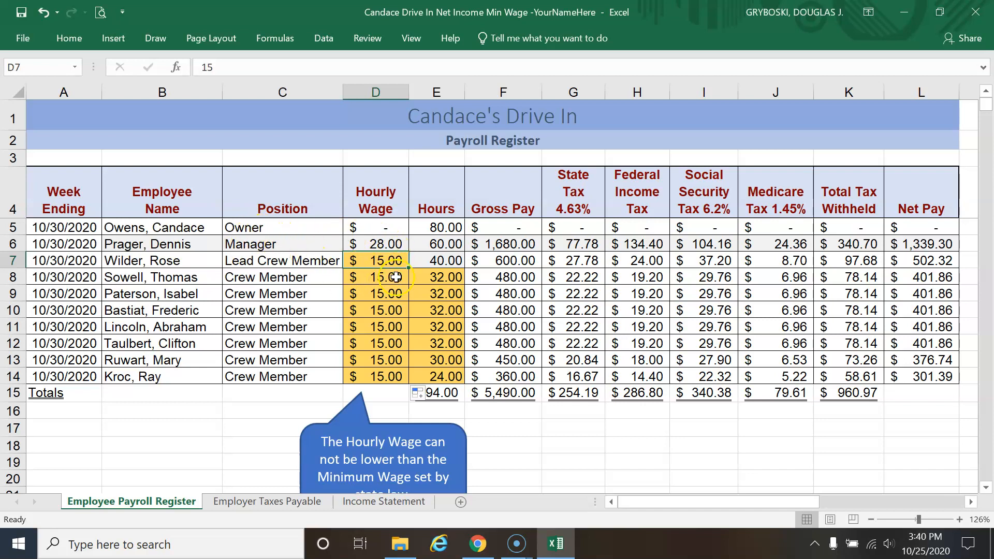
type("1")
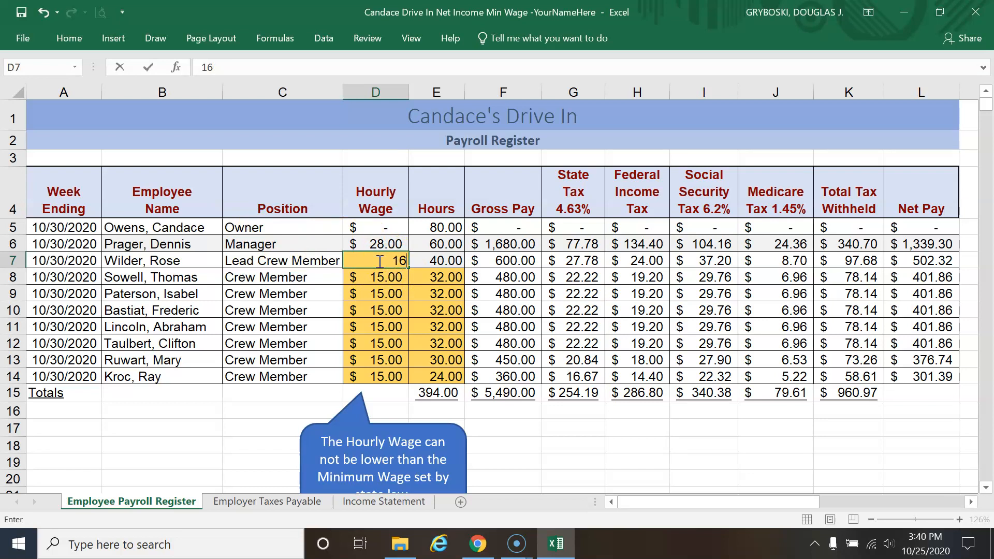
key("Return")
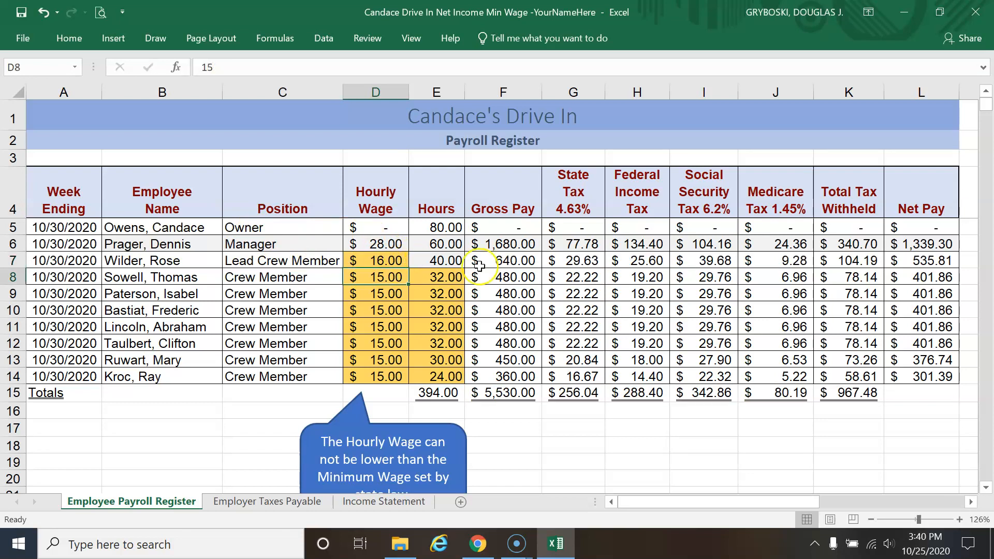
Compare the net income on the income statement with the crew members' wages and hours in the payroll register.
left_click(347, 505)
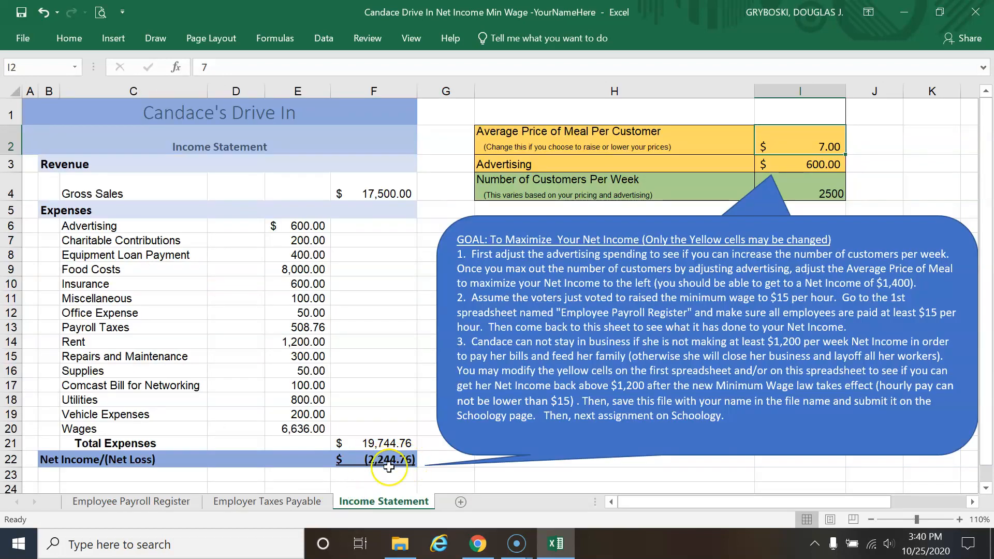
left_click(142, 502)
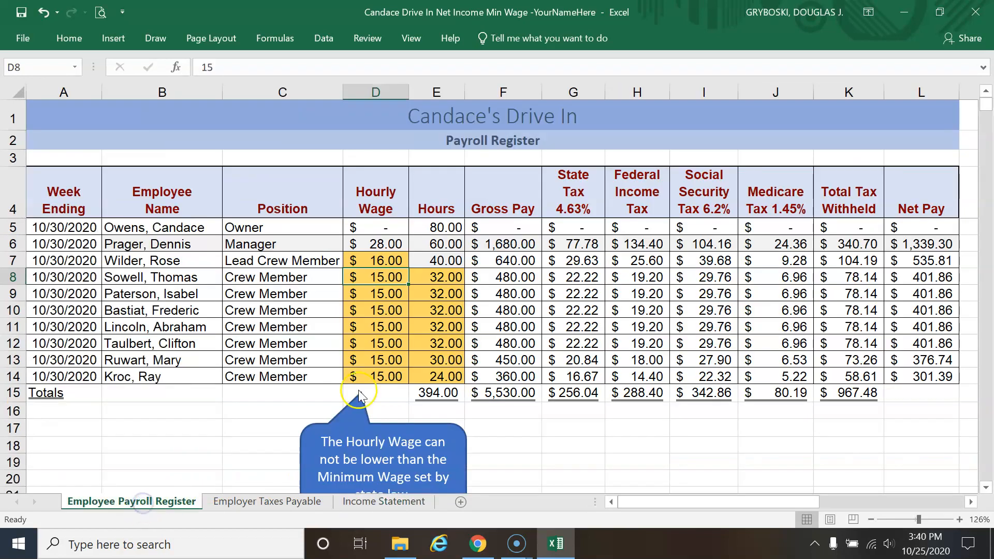
left_click(430, 381)
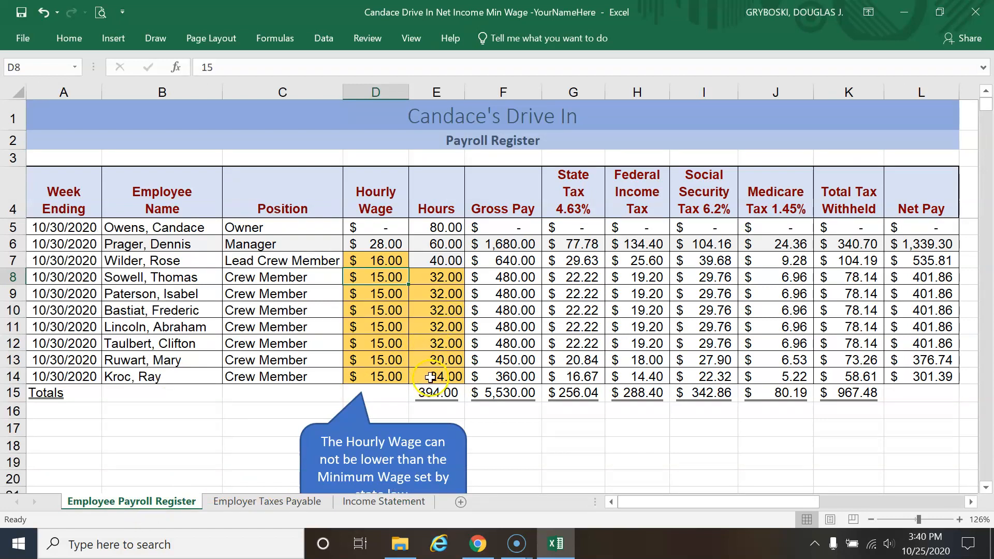
left_click(356, 510)
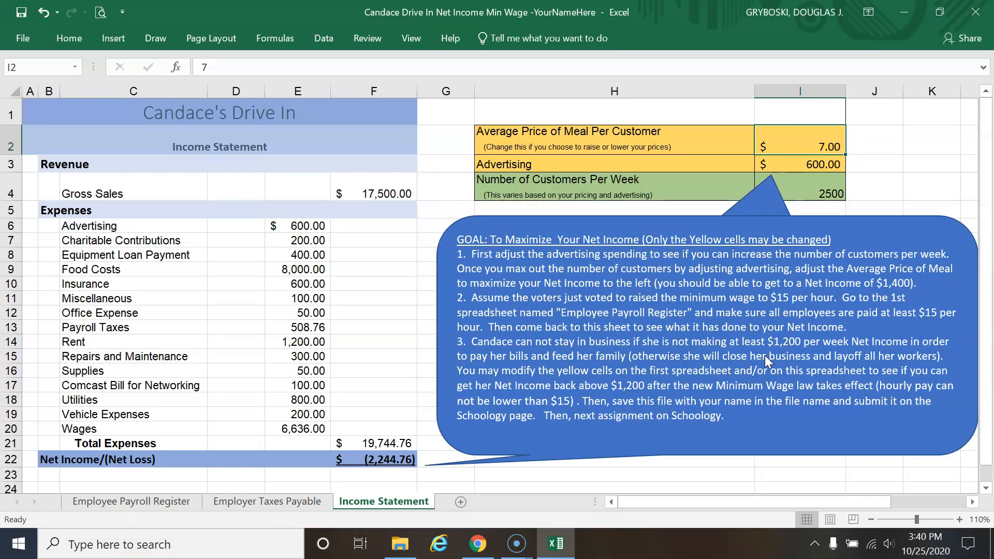
left_click(173, 502)
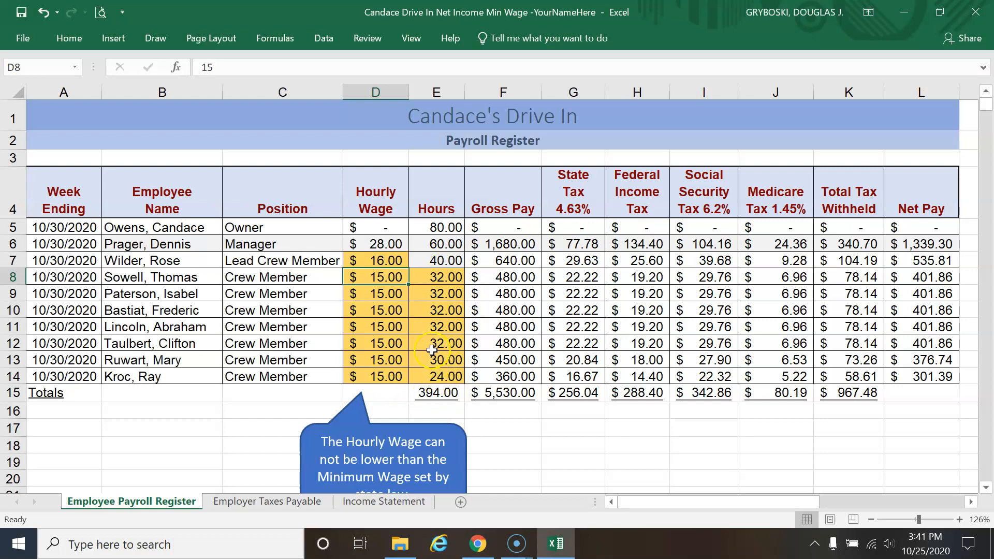
left_click(347, 502)
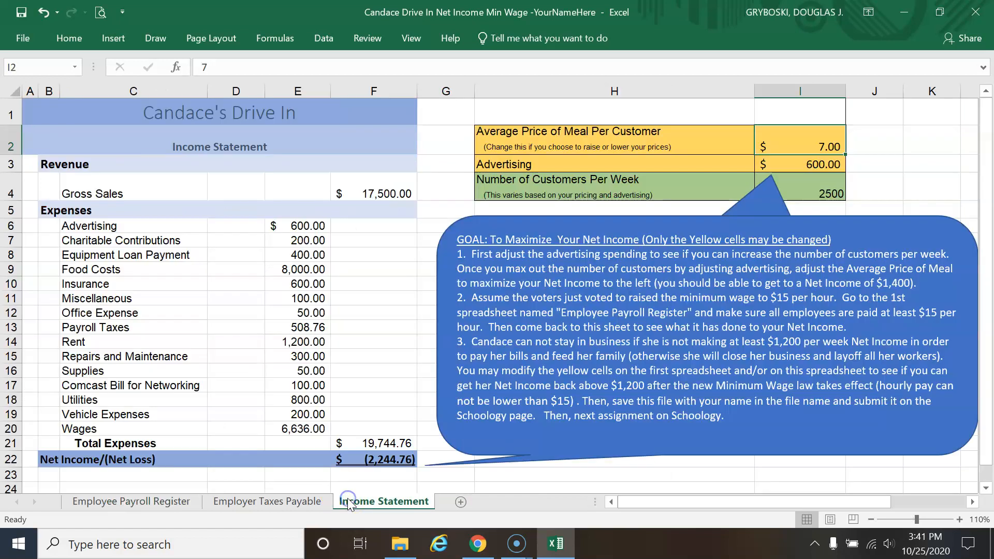